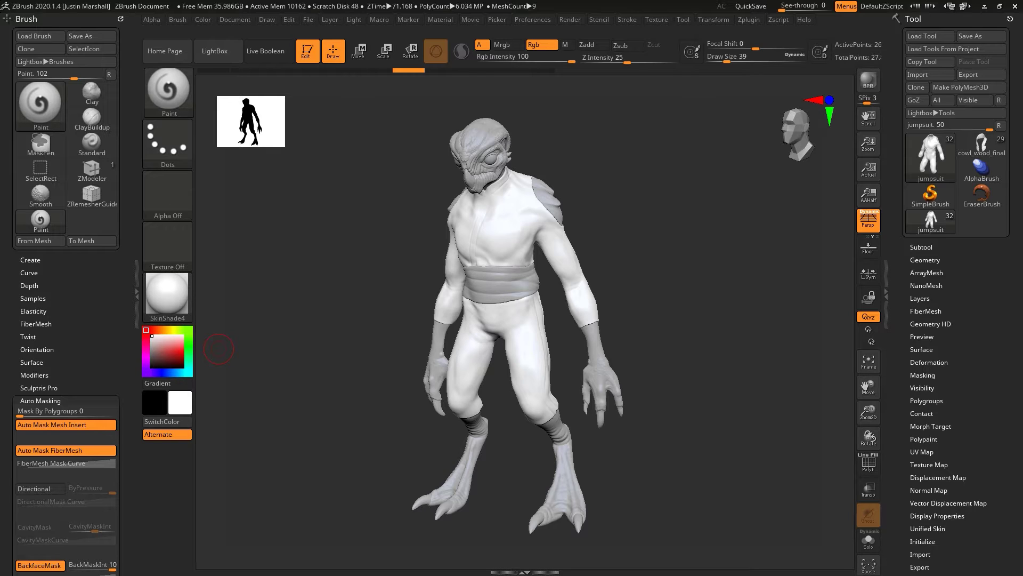
# Step: Isolate the jumpsuit with Solo and show its polygon wireframe with PolyF
pyautogui.click(869, 540)
pyautogui.moveTo(674, 290); pyautogui.dragTo(820, 422)
pyautogui.click(868, 464)
# Step: Orbit around the jumpsuit to inspect its armhole openings and high collar
pyautogui.moveTo(709, 345); pyautogui.dragTo(624, 418)
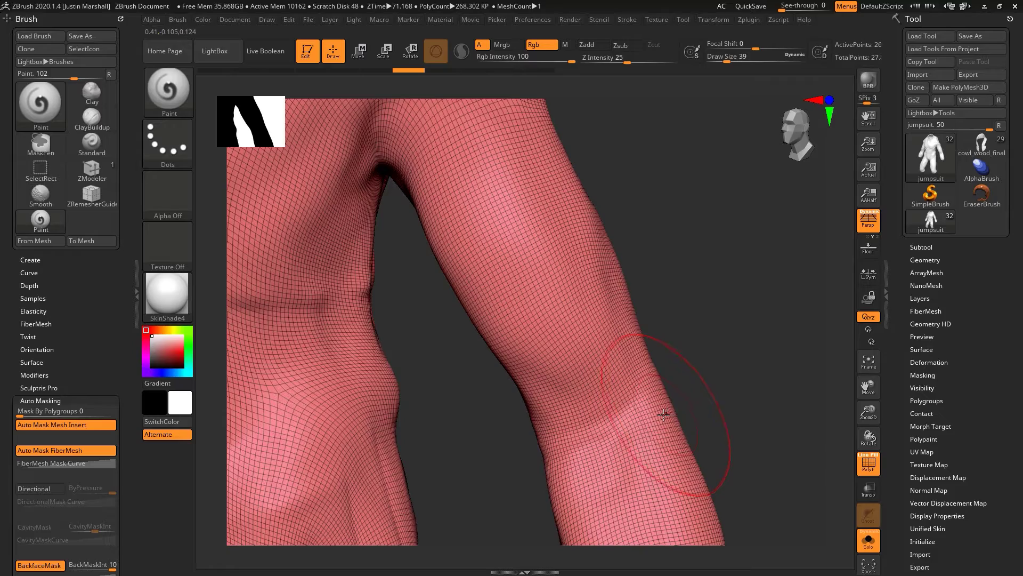
pyautogui.moveTo(721, 283)
pyautogui.keyDown('alt'); pyautogui.mouseDown()
pyautogui.moveTo(619, 227)
pyautogui.moveTo(641, 358)
pyautogui.moveTo(573, 326)
pyautogui.mouseUp(); pyautogui.keyUp('alt')
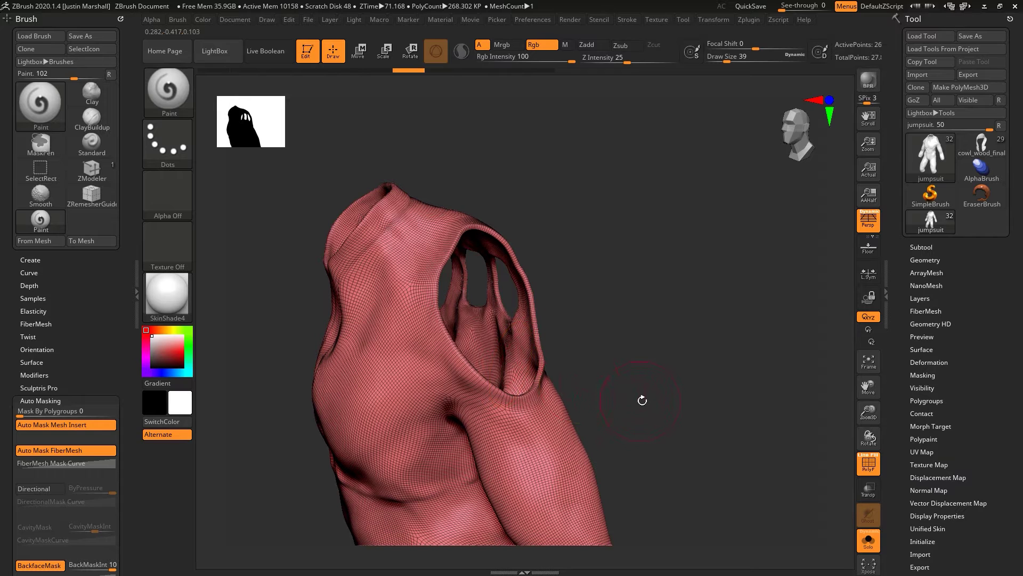
pyautogui.moveTo(649, 379); pyautogui.dragTo(671, 379)
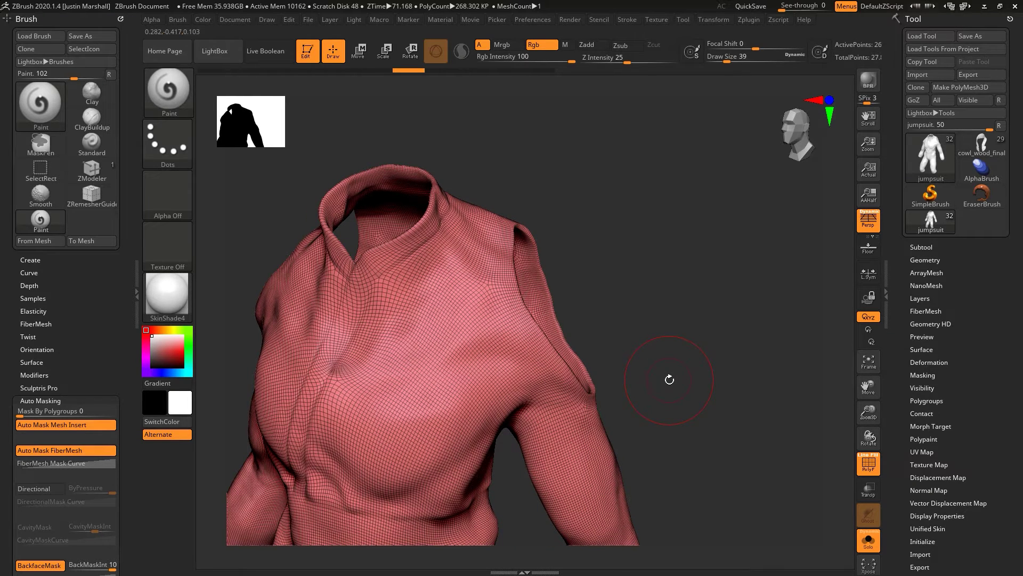
pyautogui.moveTo(685, 371); pyautogui.dragTo(674, 346)
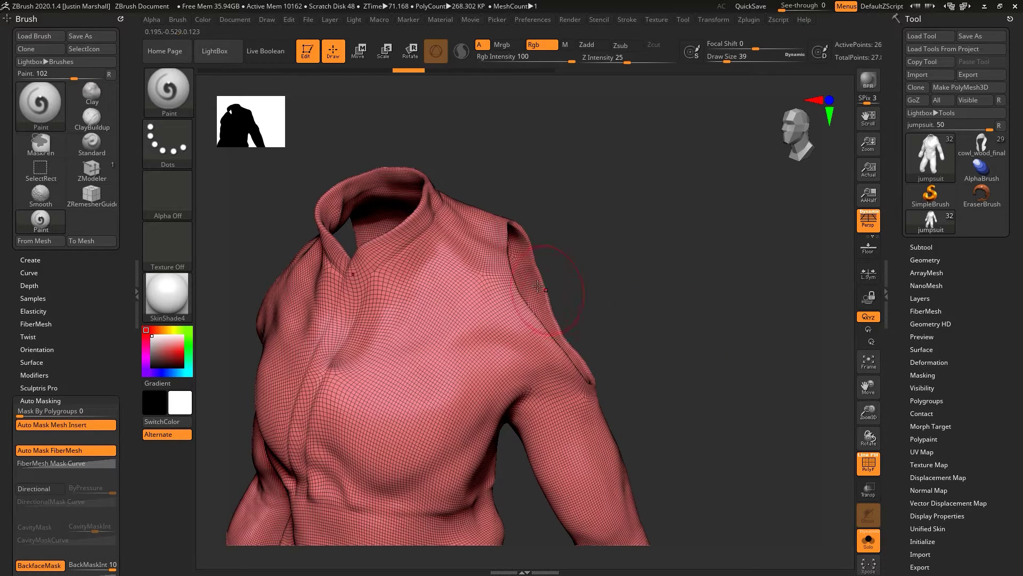
pyautogui.moveTo(641, 285); pyautogui.dragTo(665, 306)
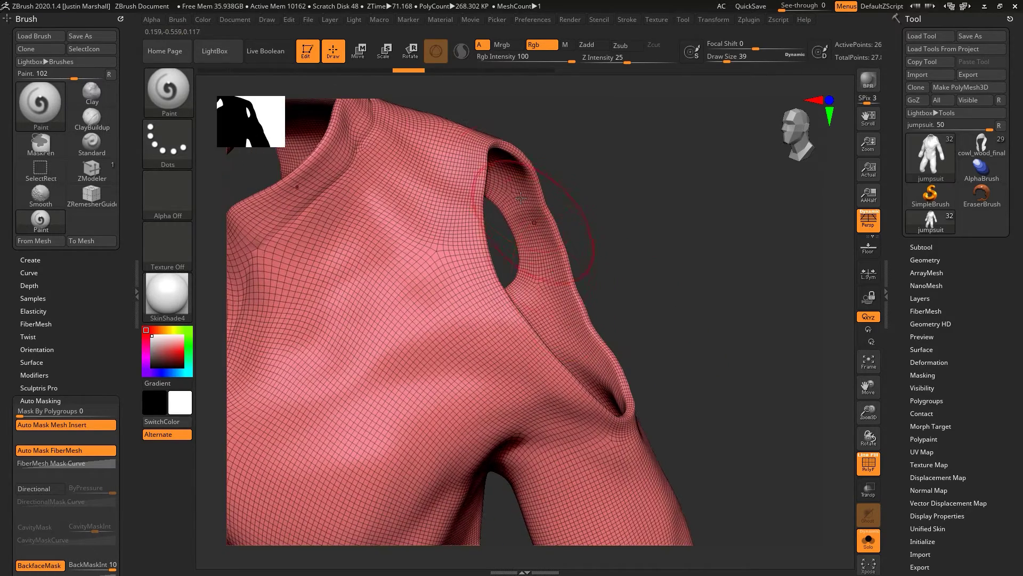
pyautogui.moveTo(660, 314); pyautogui.dragTo(457, 277)
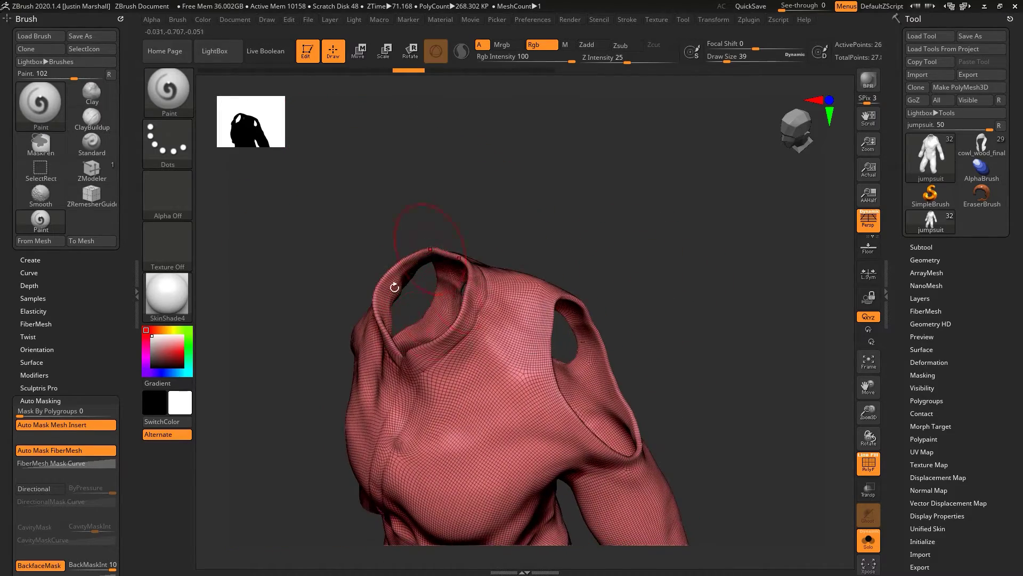
pyautogui.moveTo(393, 283); pyautogui.dragTo(810, 344)
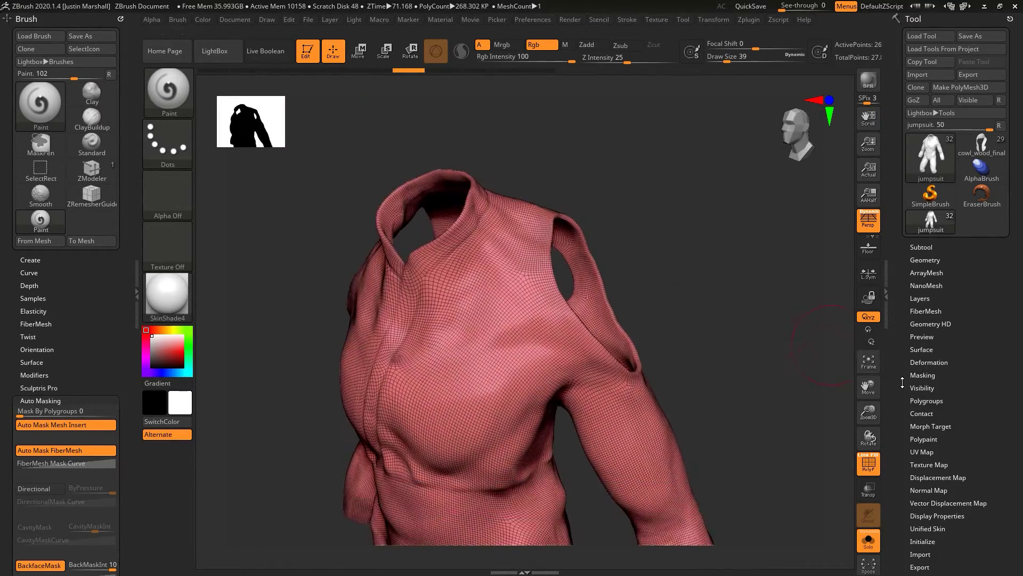
pyautogui.click(928, 400)
pyautogui.scroll(-3, 914, 354)
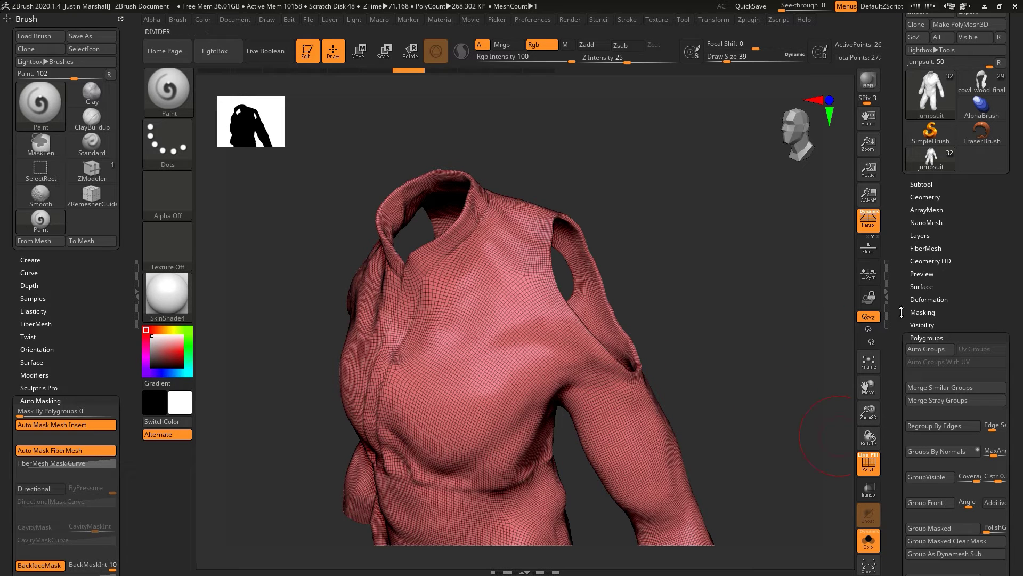
pyautogui.click(926, 310)
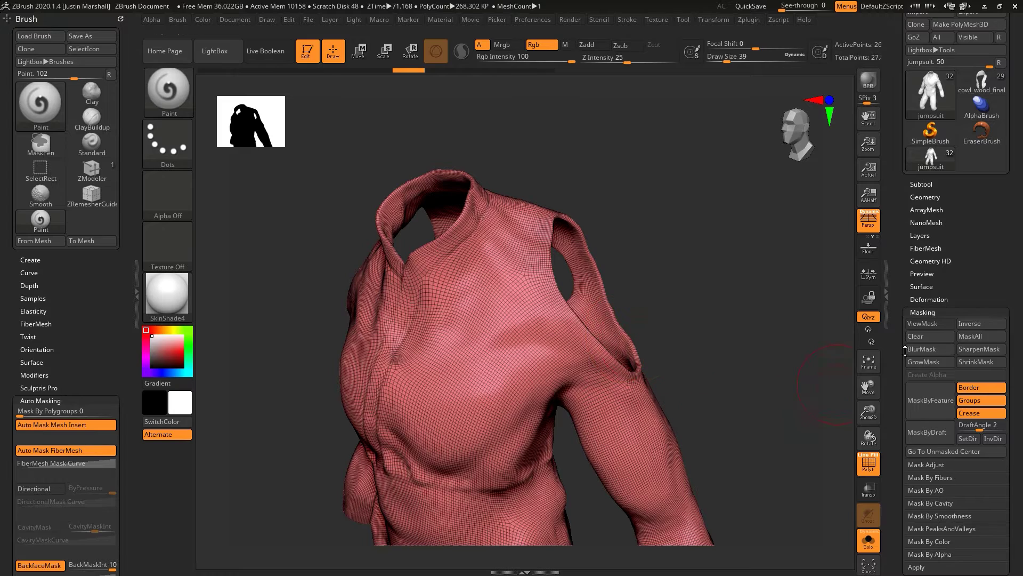
pyautogui.click(923, 312)
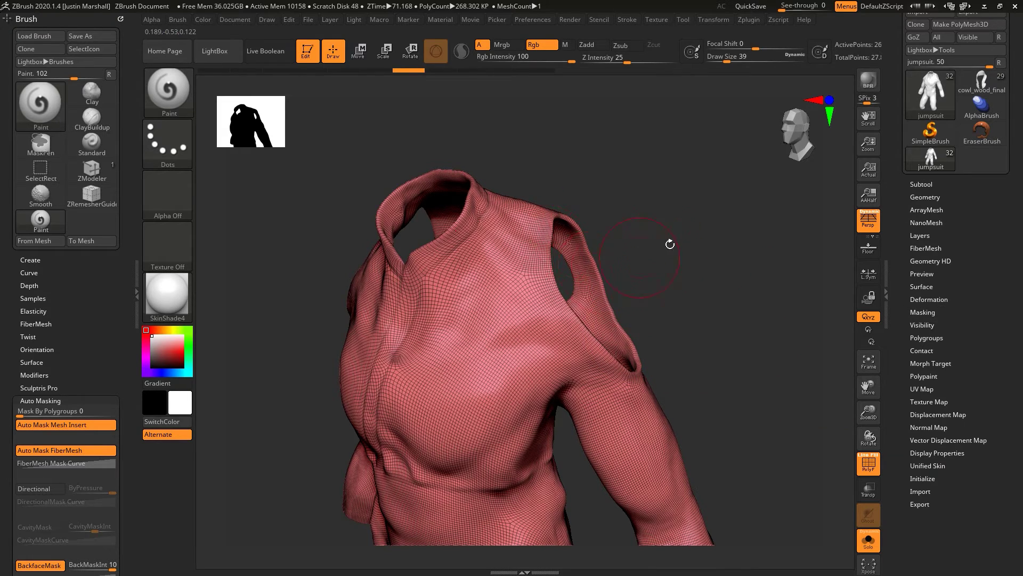
pyautogui.moveTo(670, 243); pyautogui.dragTo(677, 226)
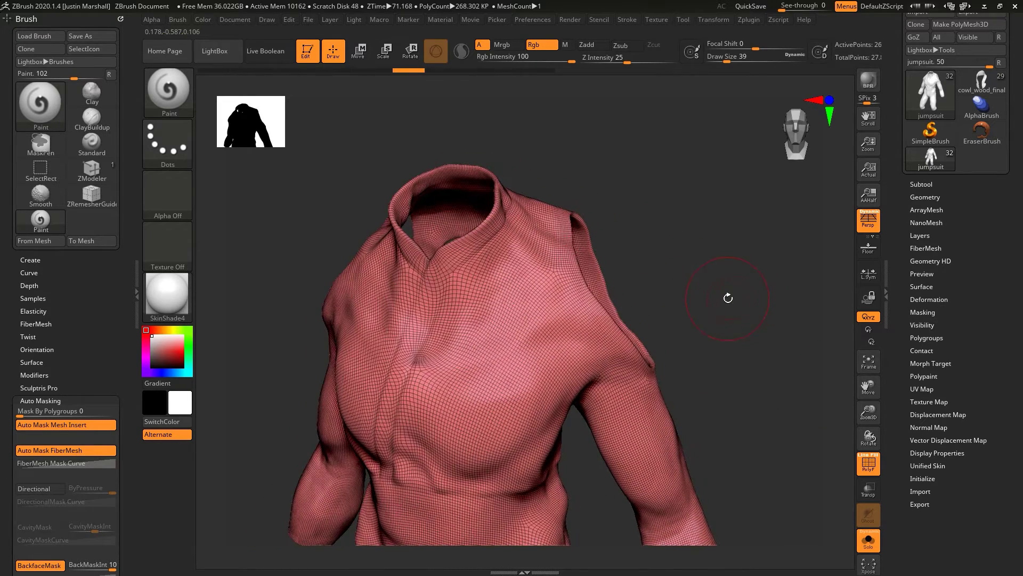
# Step: Expand the PolyGroupIt section in the Zplugin menu
pyautogui.click(756, 20)
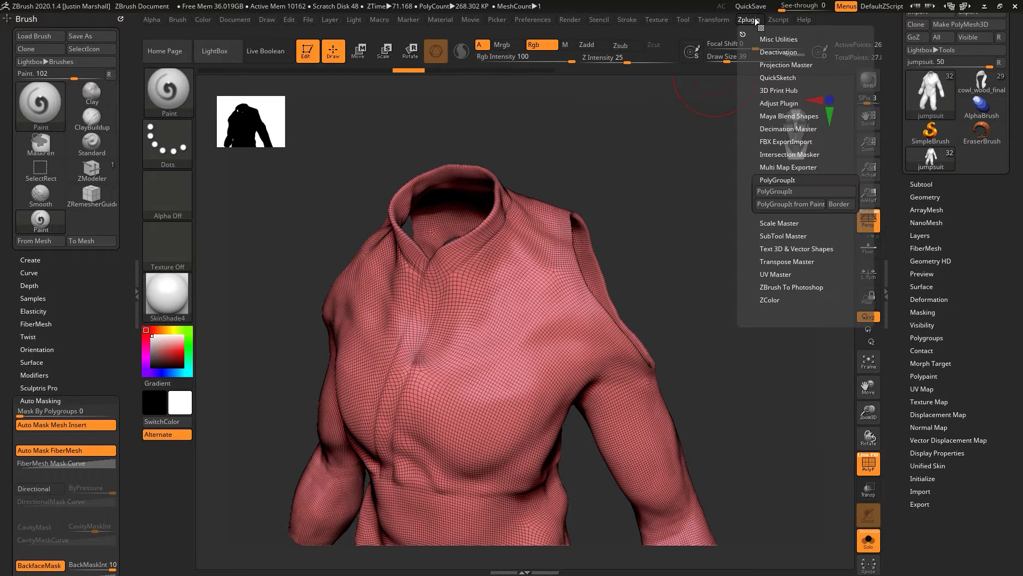
pyautogui.click(794, 180)
pyautogui.click(809, 180)
pyautogui.moveTo(619, 221); pyautogui.dragTo(589, 309)
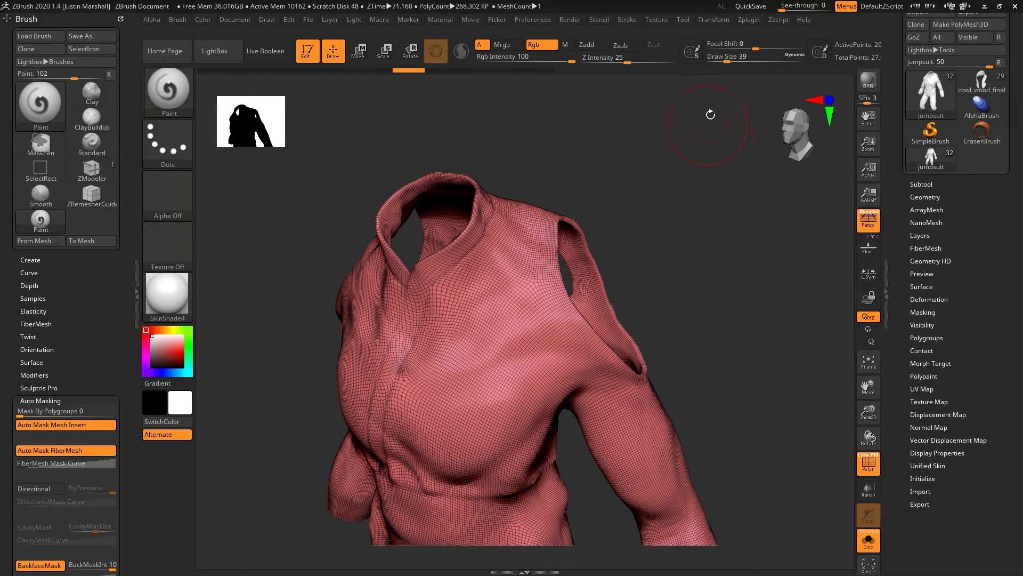
pyautogui.click(749, 21)
# Step: Turn Solo and PolyF back on for the jumpsuit and launch PolyGroupIt
pyautogui.click(871, 473)
pyautogui.click(870, 468)
pyautogui.click(858, 537)
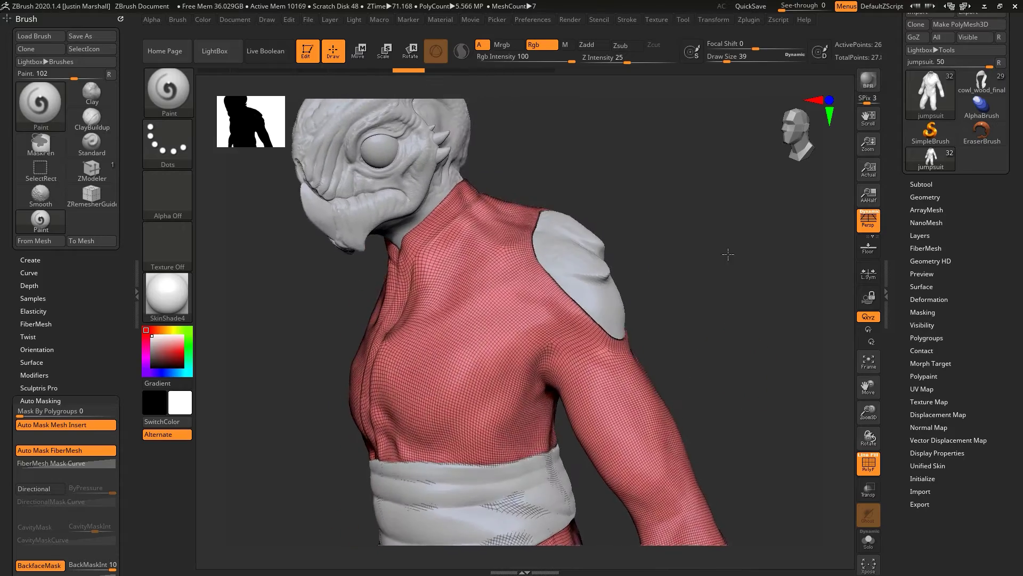
pyautogui.click(869, 463)
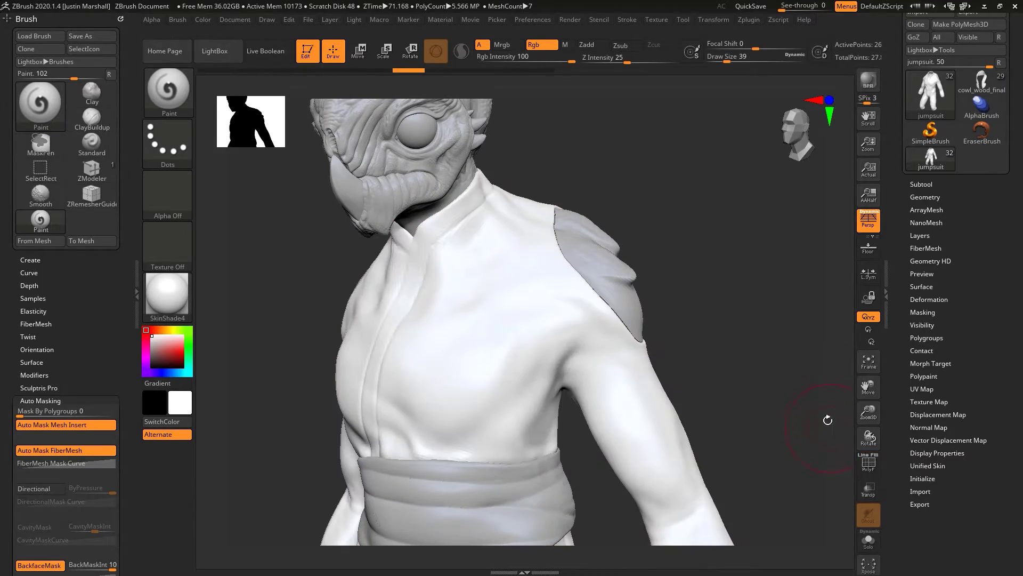
pyautogui.click(870, 465)
pyautogui.click(869, 539)
pyautogui.click(749, 20)
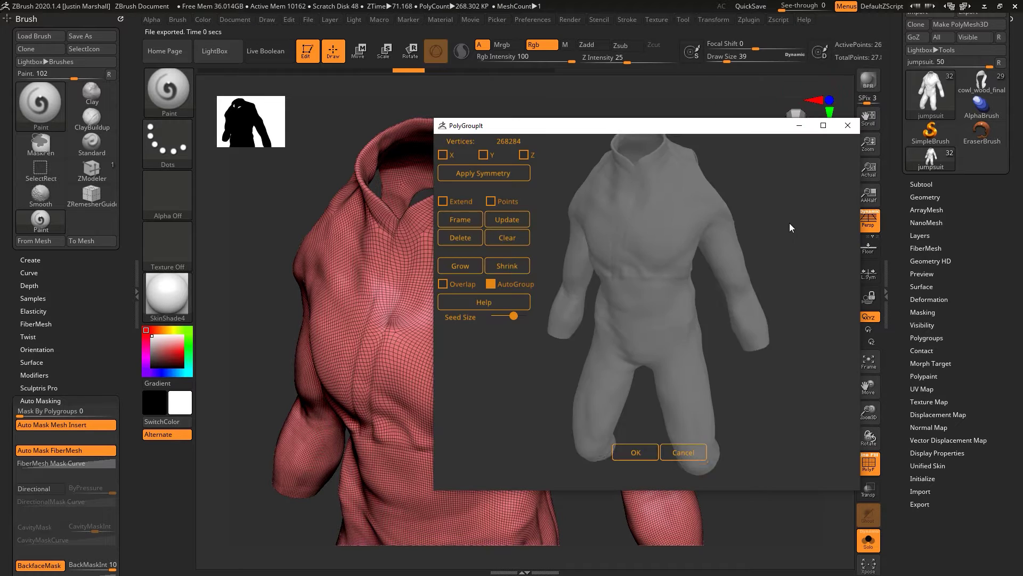
# Step: Seed a polygroup on the suit's outer surface and spread it across most of the suit
pyautogui.moveTo(789, 223); pyautogui.dragTo(770, 279)
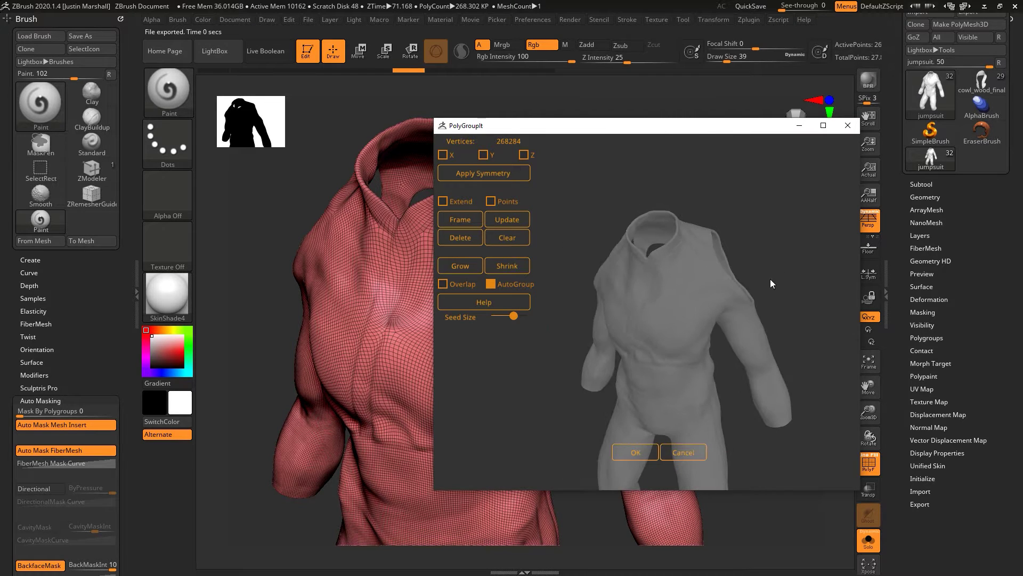
pyautogui.click(660, 306)
pyautogui.moveTo(769, 260); pyautogui.dragTo(709, 315)
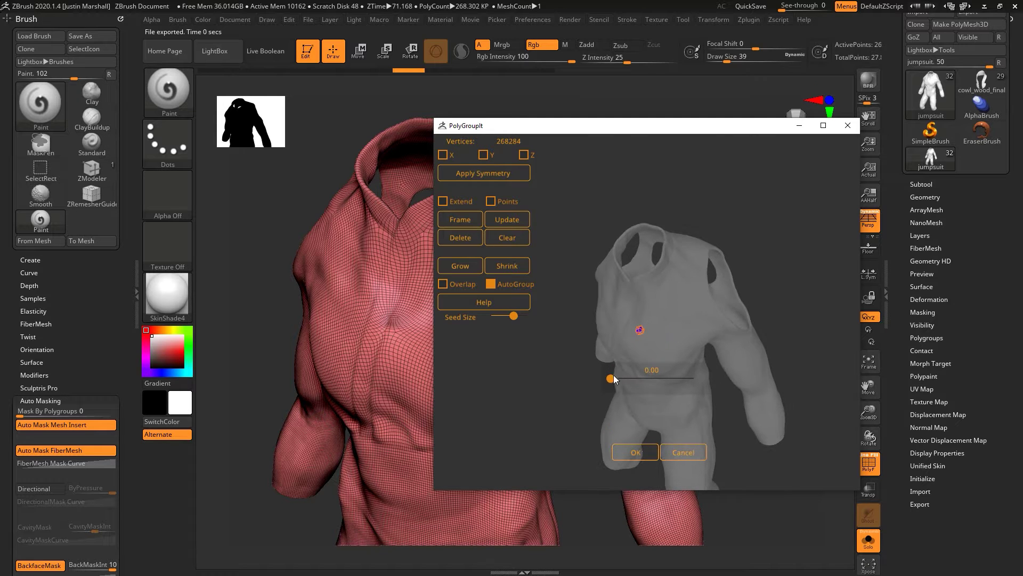
pyautogui.moveTo(610, 379); pyautogui.dragTo(623, 380)
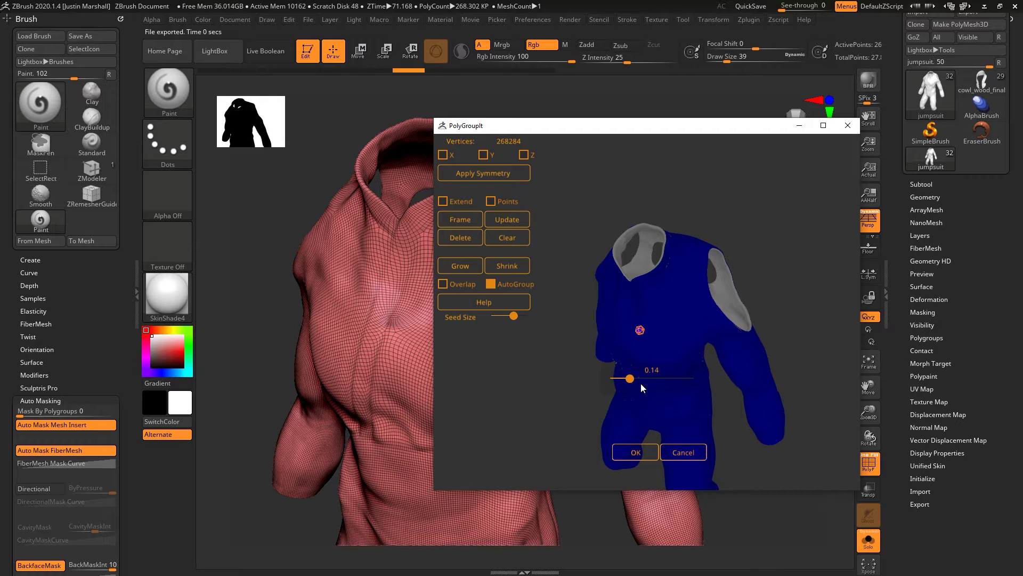
pyautogui.moveTo(778, 314)
pyautogui.mouseDown()
pyautogui.moveTo(883, 254)
pyautogui.moveTo(840, 246)
pyautogui.moveTo(818, 267)
pyautogui.moveTo(460, 265)
pyautogui.mouseUp()
pyautogui.click(461, 265)
pyautogui.scroll(3, 608, 312)
# Step: Raise the seed value to 0.15 and grow the blue group into the grey areas
pyautogui.moveTo(608, 313)
pyautogui.mouseDown()
pyautogui.moveTo(767, 262)
pyautogui.moveTo(720, 229)
pyautogui.mouseUp()
pyautogui.moveTo(761, 314)
pyautogui.mouseDown()
pyautogui.moveTo(776, 335)
pyautogui.moveTo(740, 318)
pyautogui.moveTo(763, 350)
pyautogui.moveTo(782, 338)
pyautogui.moveTo(803, 360)
pyautogui.mouseUp()
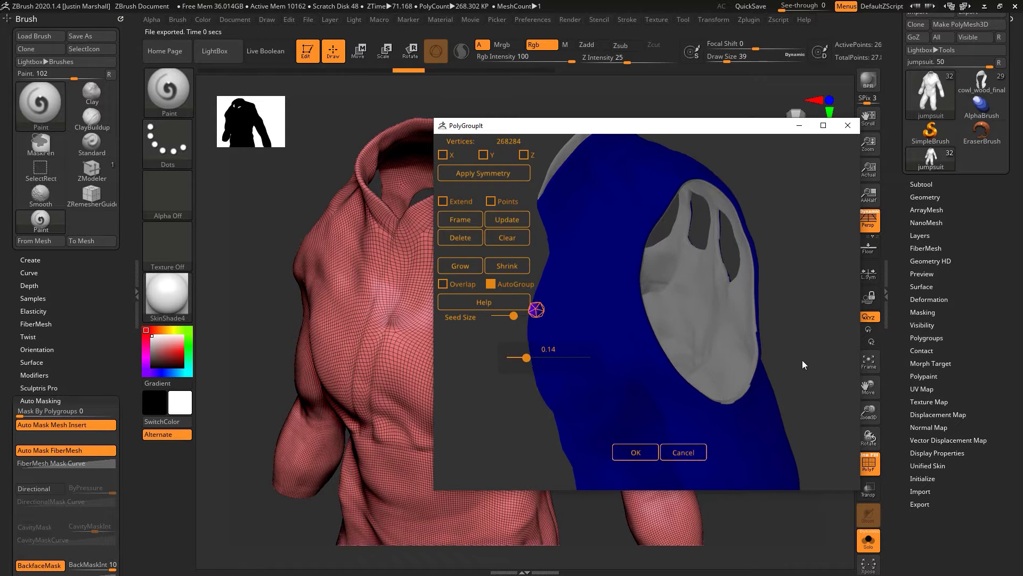
pyautogui.moveTo(529, 361); pyautogui.dragTo(531, 358)
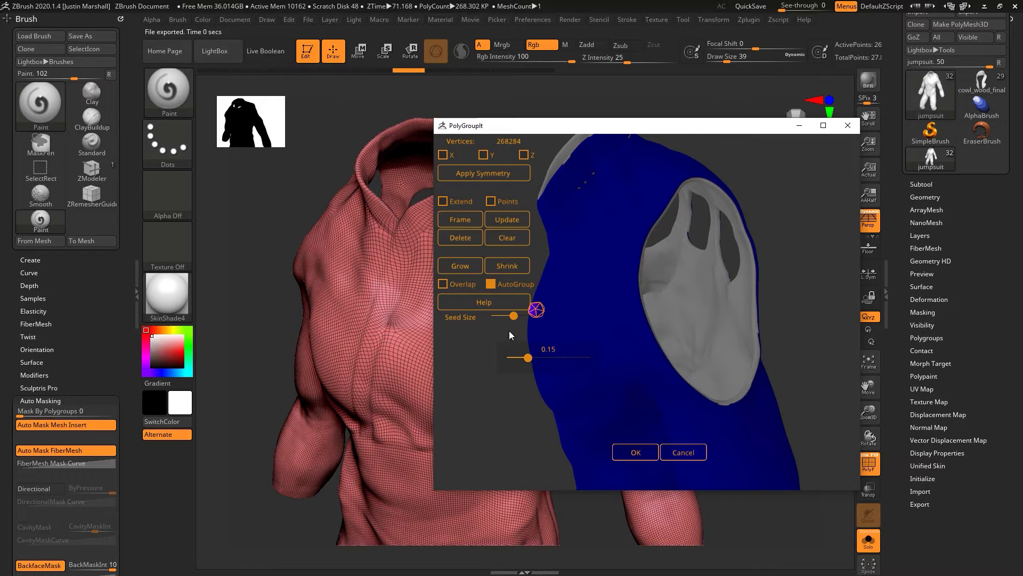
pyautogui.click(468, 263)
pyautogui.click(468, 263)
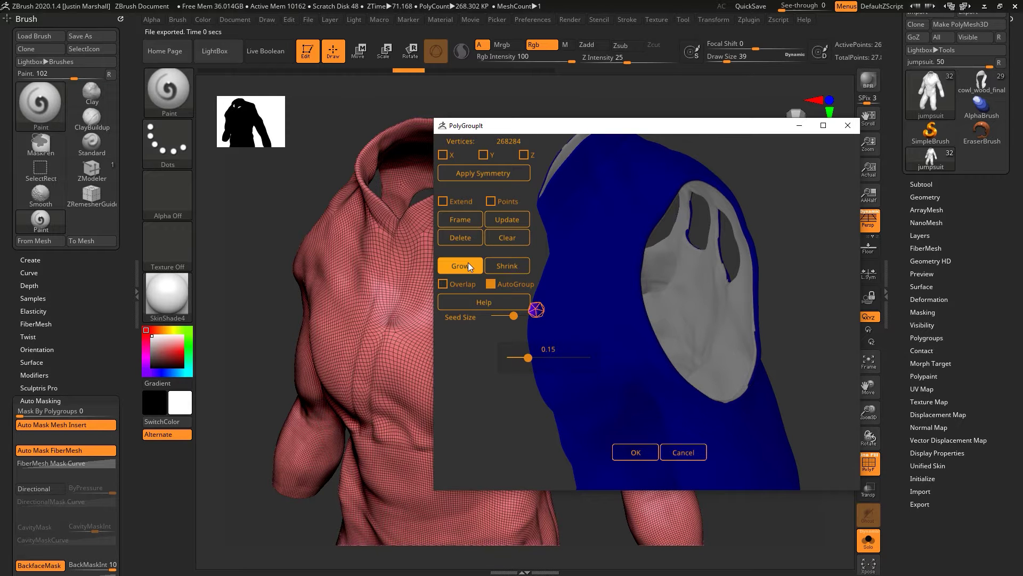
pyautogui.click(468, 263)
# Step: Check the suit's front and legs, then confirm the polygroup generation
pyautogui.moveTo(794, 260)
pyautogui.mouseDown()
pyautogui.moveTo(733, 165)
pyautogui.moveTo(832, 210)
pyautogui.mouseUp()
pyautogui.moveTo(810, 261); pyautogui.dragTo(779, 162)
pyautogui.moveTo(763, 373)
pyautogui.mouseDown()
pyautogui.moveTo(574, 338)
pyautogui.moveTo(763, 368)
pyautogui.moveTo(641, 332)
pyautogui.moveTo(676, 209)
pyautogui.mouseUp()
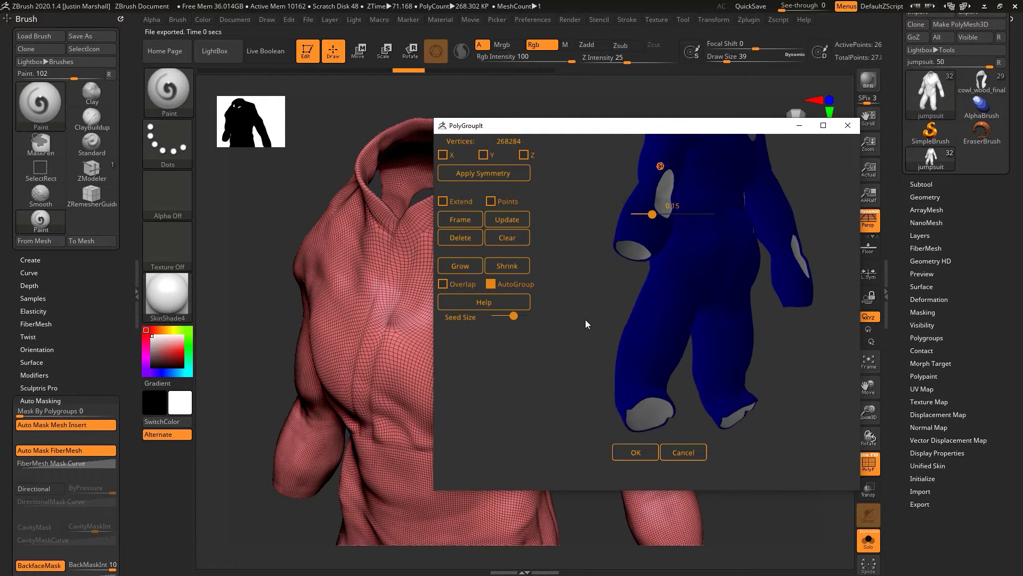
pyautogui.moveTo(585, 324); pyautogui.dragTo(518, 241)
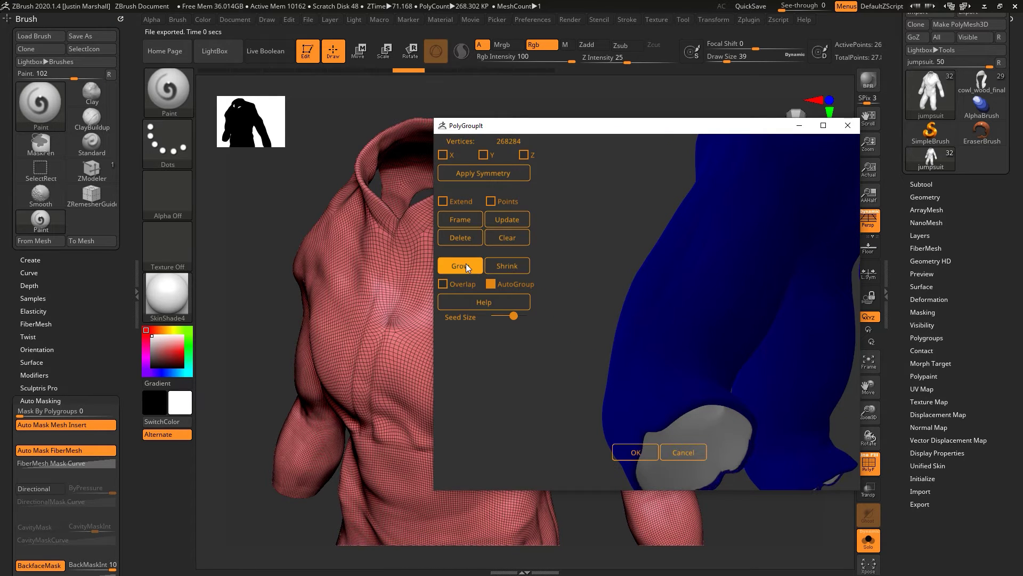
pyautogui.moveTo(647, 232); pyautogui.dragTo(822, 181)
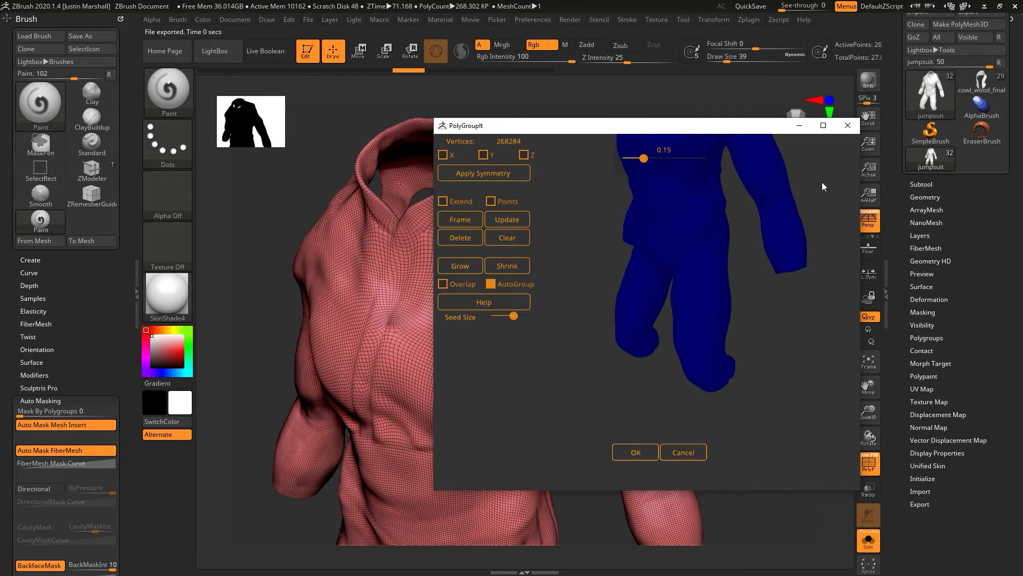
pyautogui.click(628, 453)
pyautogui.moveTo(687, 266)
pyautogui.mouseDown()
pyautogui.moveTo(551, 216)
pyautogui.moveTo(661, 248)
pyautogui.moveTo(612, 244)
pyautogui.moveTo(653, 265)
pyautogui.moveTo(693, 251)
pyautogui.mouseUp()
# Step: Delete the jumpsuit's higher subdivision levels with Del Higher
pyautogui.click(925, 196)
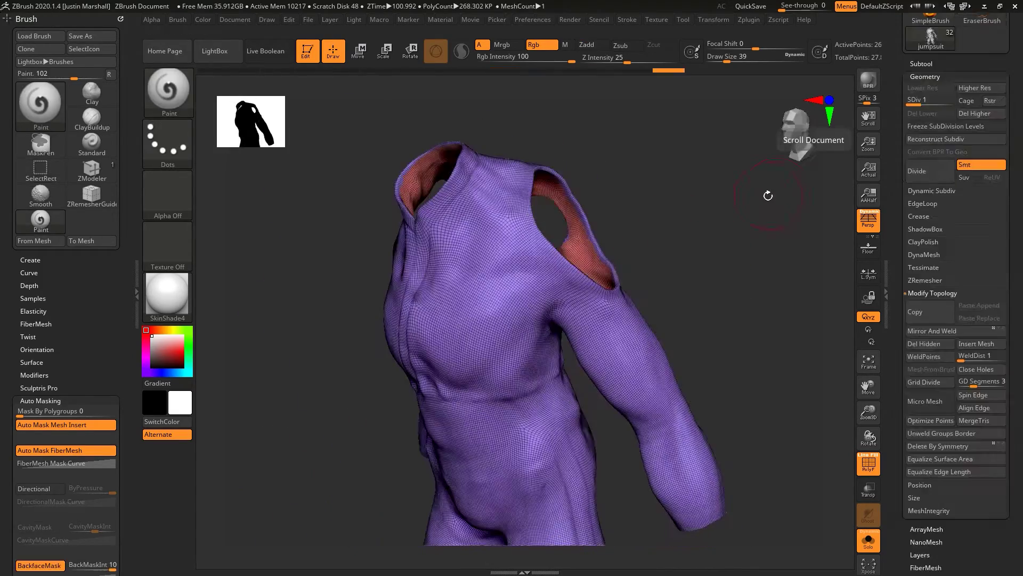
pyautogui.click(982, 115)
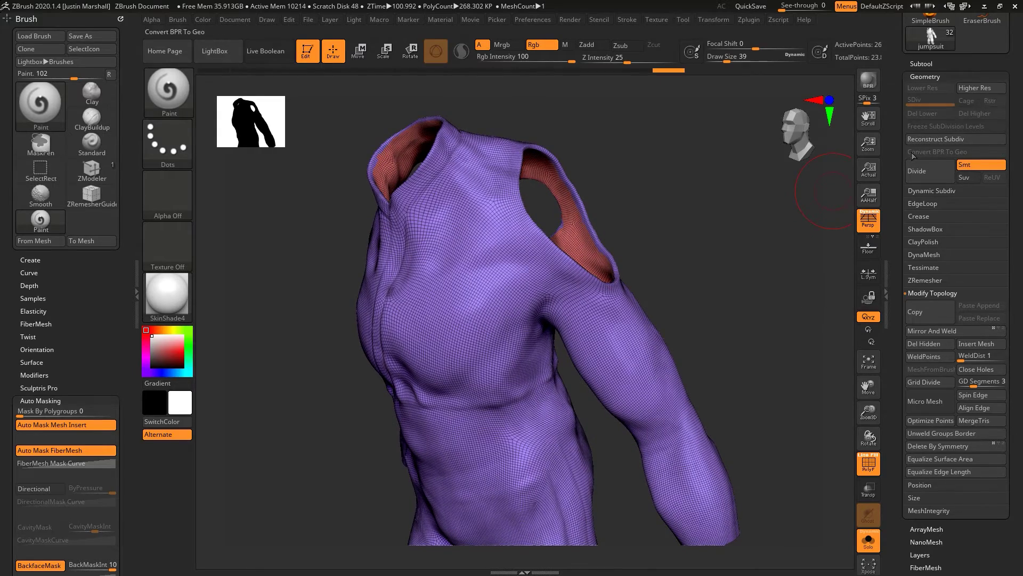
pyautogui.moveTo(713, 252)
pyautogui.mouseDown()
pyautogui.moveTo(702, 259)
pyautogui.moveTo(713, 246)
pyautogui.moveTo(709, 288)
pyautogui.moveTo(618, 338)
pyautogui.mouseUp()
# Step: Hide the red interior polygroup and remove it permanently with Del Hidden
pyautogui.hotkey('ctrl', 'shift')
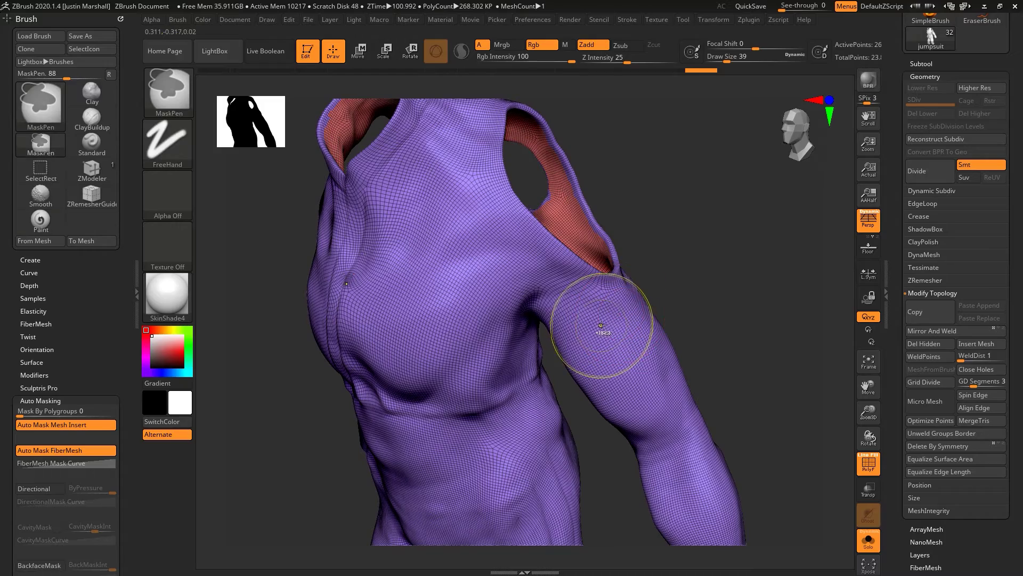
pyautogui.keyDown('ctrl'); pyautogui.keyDown('shift'); pyautogui.click(634, 335); pyautogui.keyUp('shift'); pyautogui.keyUp('ctrl')
pyautogui.moveTo(709, 250)
pyautogui.mouseDown()
pyautogui.moveTo(719, 240)
pyautogui.moveTo(715, 283)
pyautogui.moveTo(691, 258)
pyautogui.moveTo(773, 271)
pyautogui.mouseUp()
pyautogui.click(932, 293)
pyautogui.click(938, 294)
pyautogui.click(926, 355)
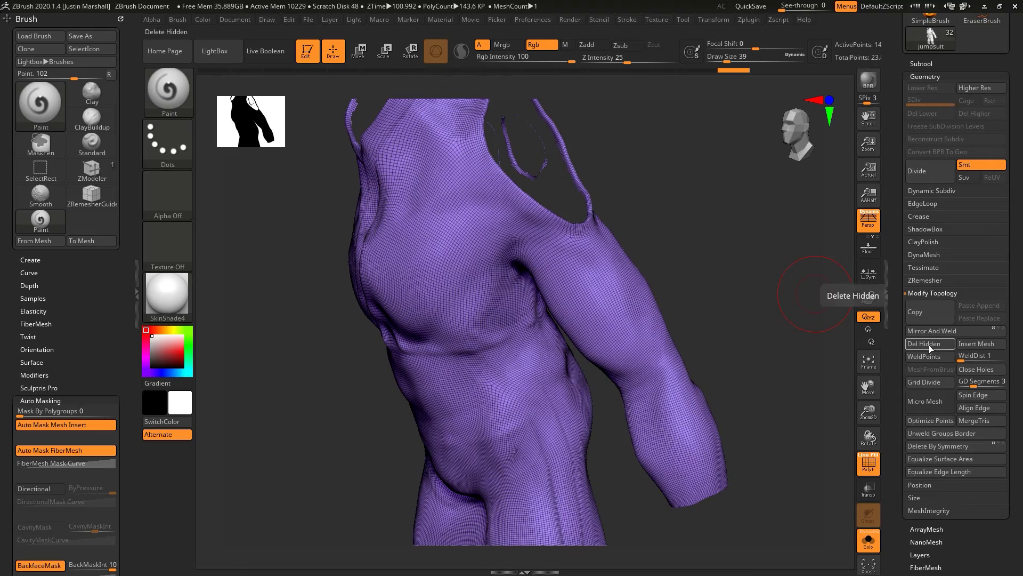
pyautogui.moveTo(715, 254)
pyautogui.mouseDown()
pyautogui.moveTo(661, 237)
pyautogui.moveTo(719, 258)
pyautogui.moveTo(663, 299)
pyautogui.moveTo(645, 283)
pyautogui.moveTo(709, 265)
pyautogui.moveTo(687, 300)
pyautogui.moveTo(708, 313)
pyautogui.moveTo(689, 299)
pyautogui.moveTo(750, 318)
pyautogui.moveTo(820, 312)
pyautogui.mouseUp()
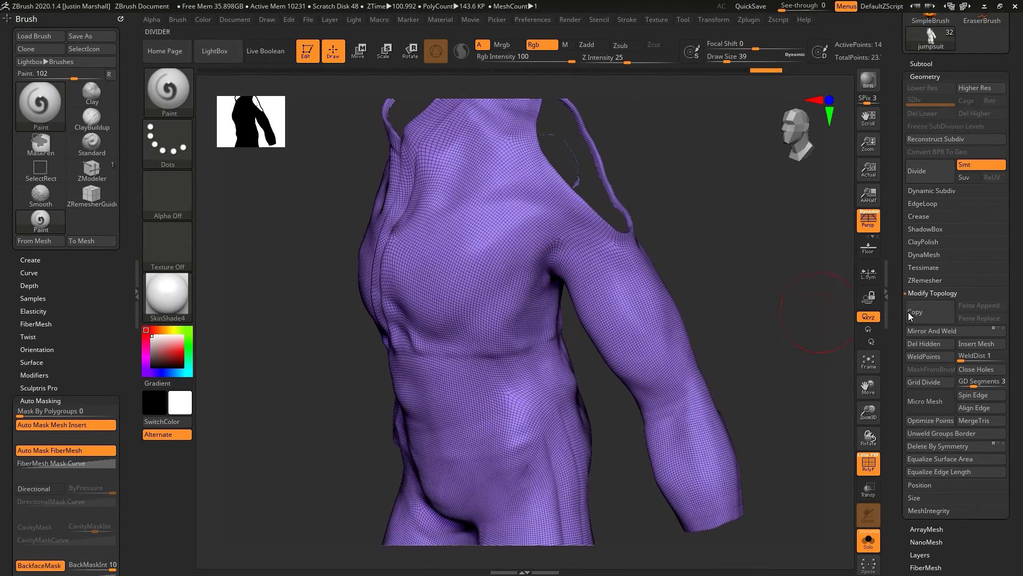
pyautogui.scroll(-5, 900, 296)
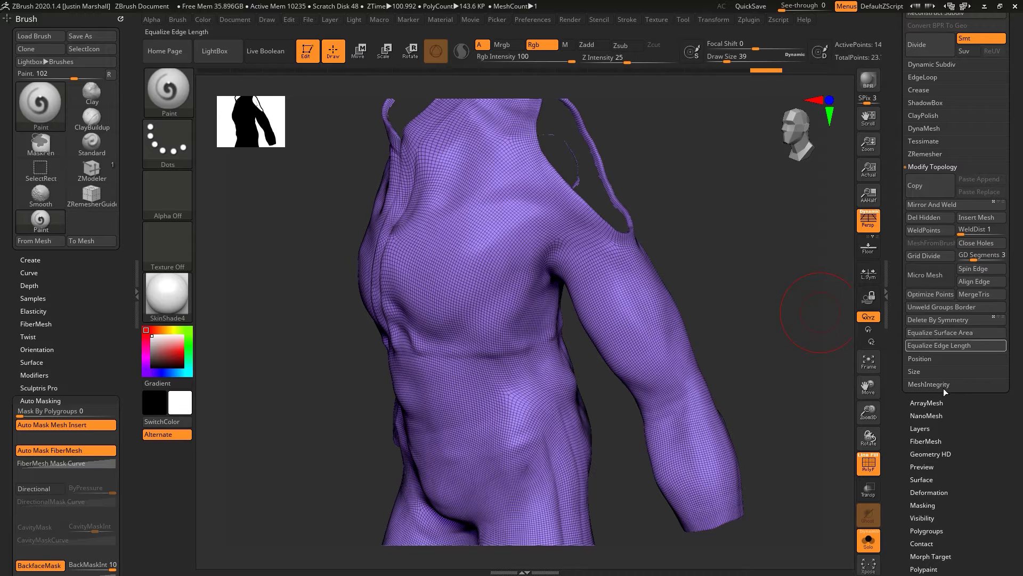
pyautogui.click(913, 168)
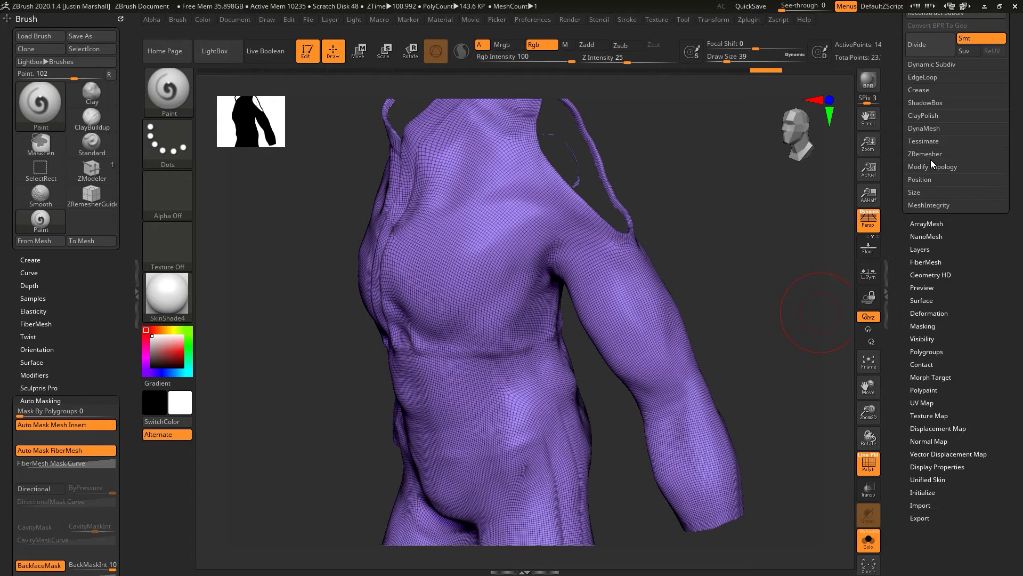
# Step: Set ZRemesher to Half and run it twice on the jumpsuit shell
pyautogui.click(932, 153)
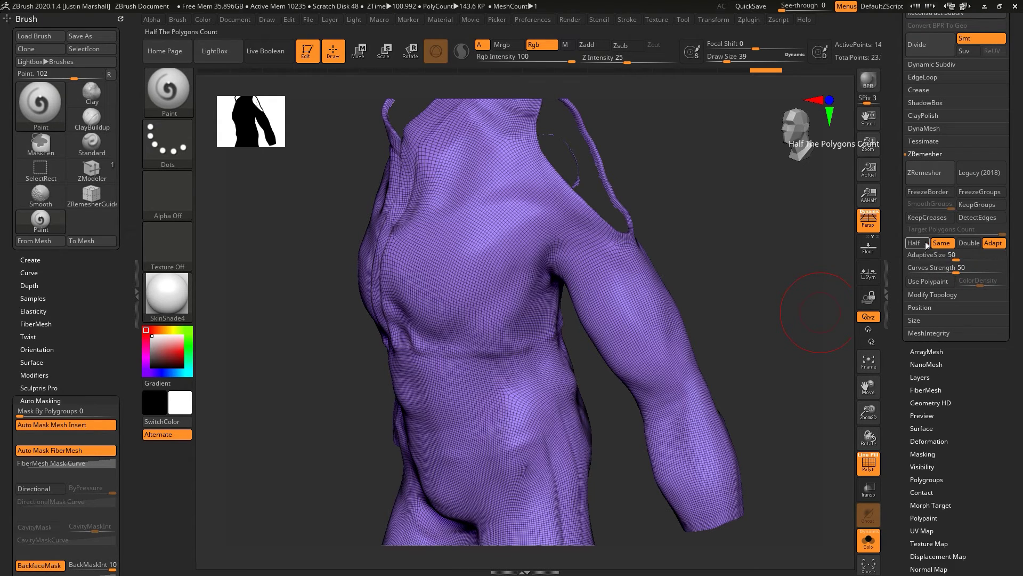
pyautogui.click(913, 243)
pyautogui.moveTo(675, 227); pyautogui.dragTo(979, 215)
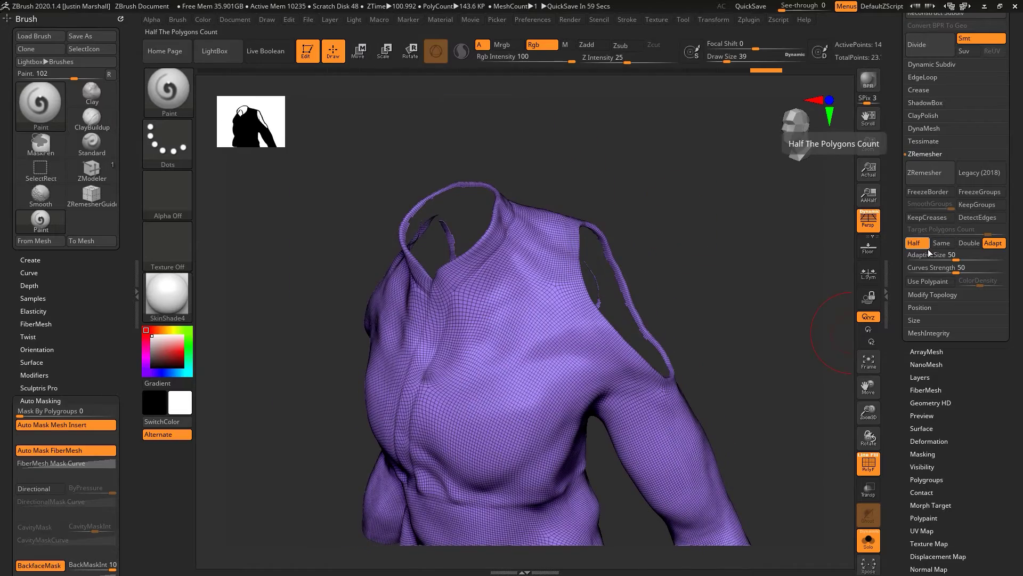
pyautogui.click(931, 172)
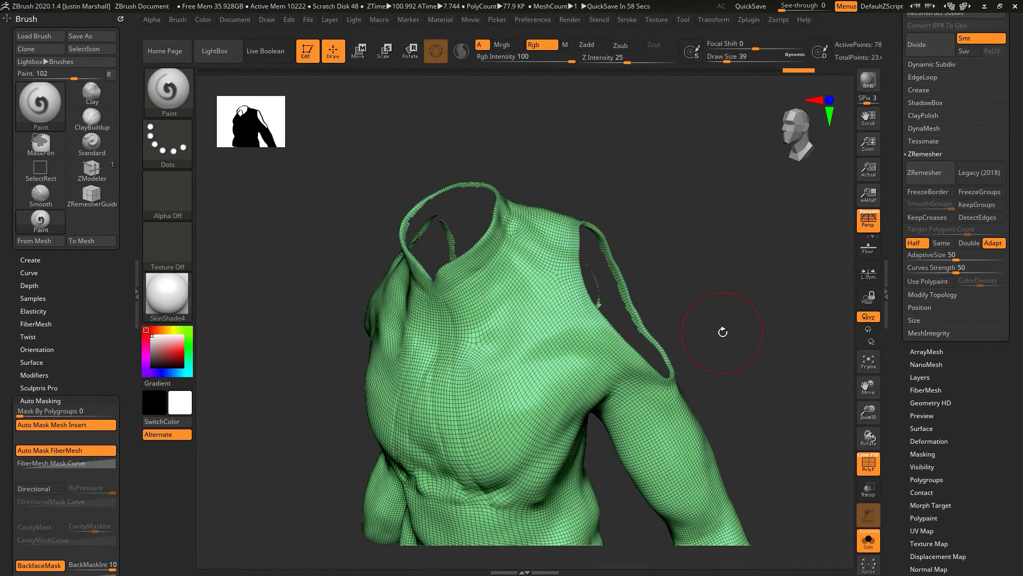
pyautogui.moveTo(726, 339); pyautogui.dragTo(906, 228)
pyautogui.click(931, 171)
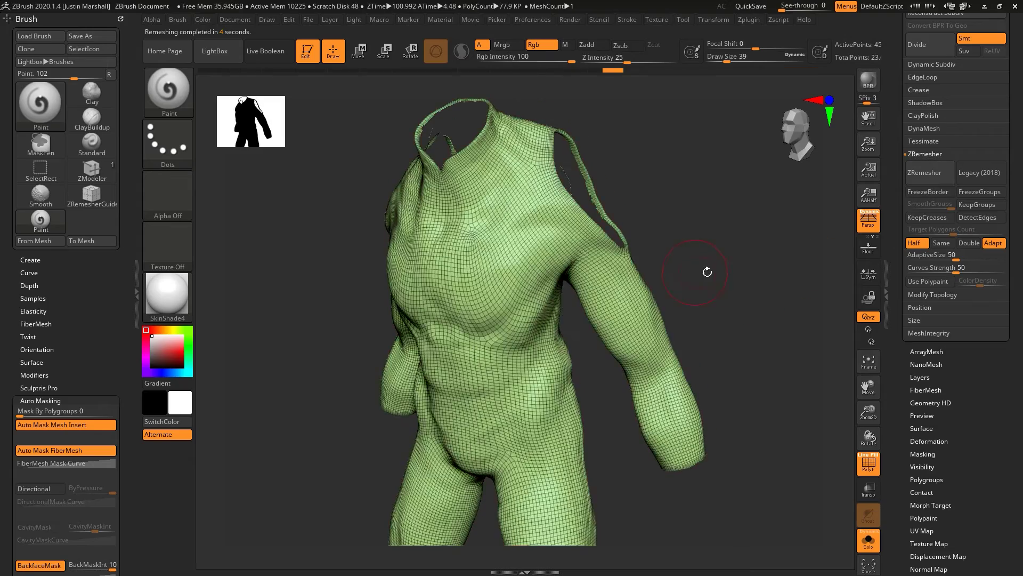
# Step: Inspect the new torso topology, then turn Solo off to show the head, belt and hands
pyautogui.moveTo(706, 270); pyautogui.dragTo(603, 250)
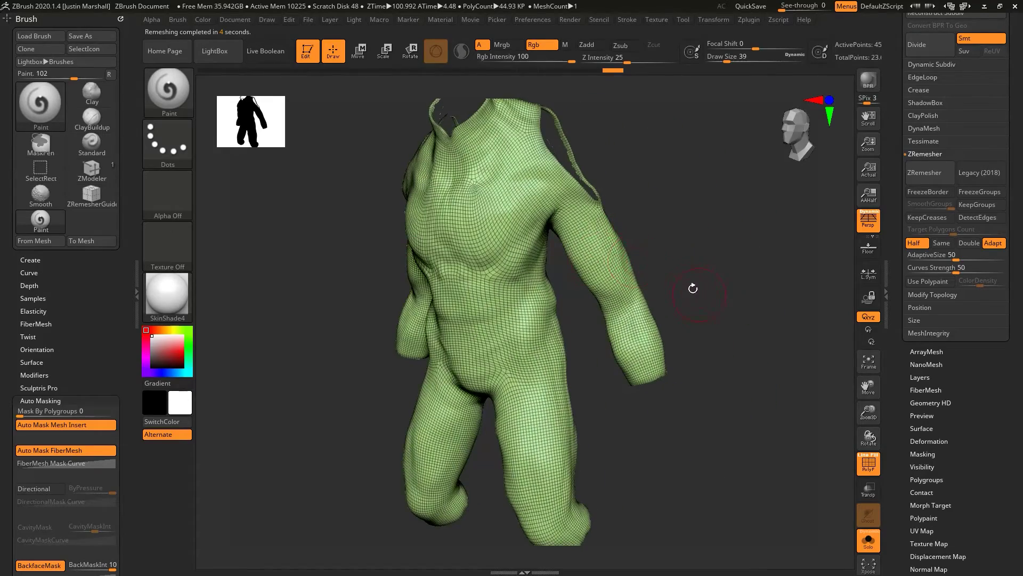
pyautogui.moveTo(692, 289); pyautogui.dragTo(751, 305)
pyautogui.moveTo(690, 233)
pyautogui.mouseDown()
pyautogui.moveTo(717, 298)
pyautogui.moveTo(703, 301)
pyautogui.moveTo(711, 283)
pyautogui.moveTo(690, 275)
pyautogui.moveTo(653, 407)
pyautogui.mouseUp()
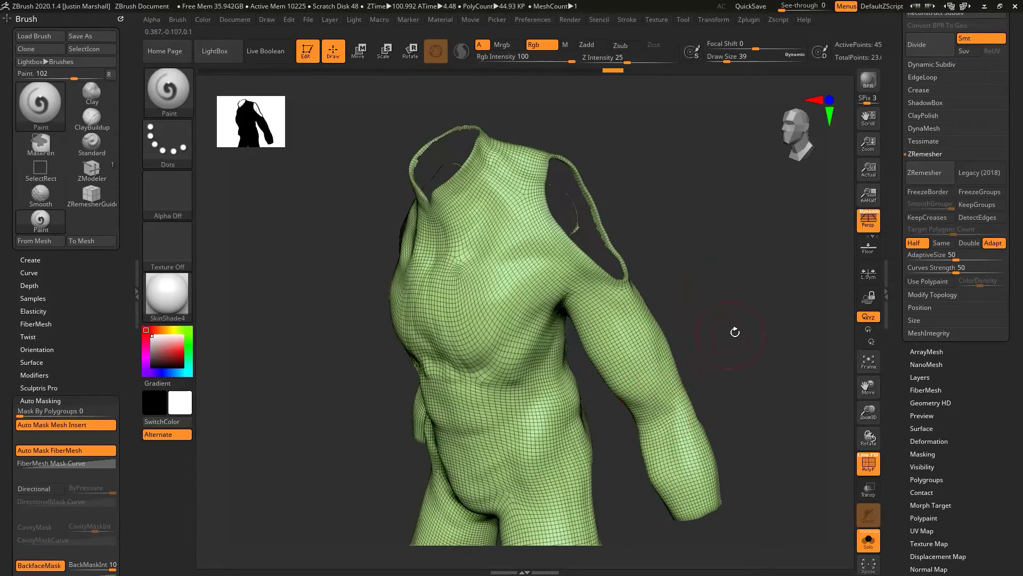
pyautogui.moveTo(735, 332); pyautogui.dragTo(737, 331)
pyautogui.click(869, 540)
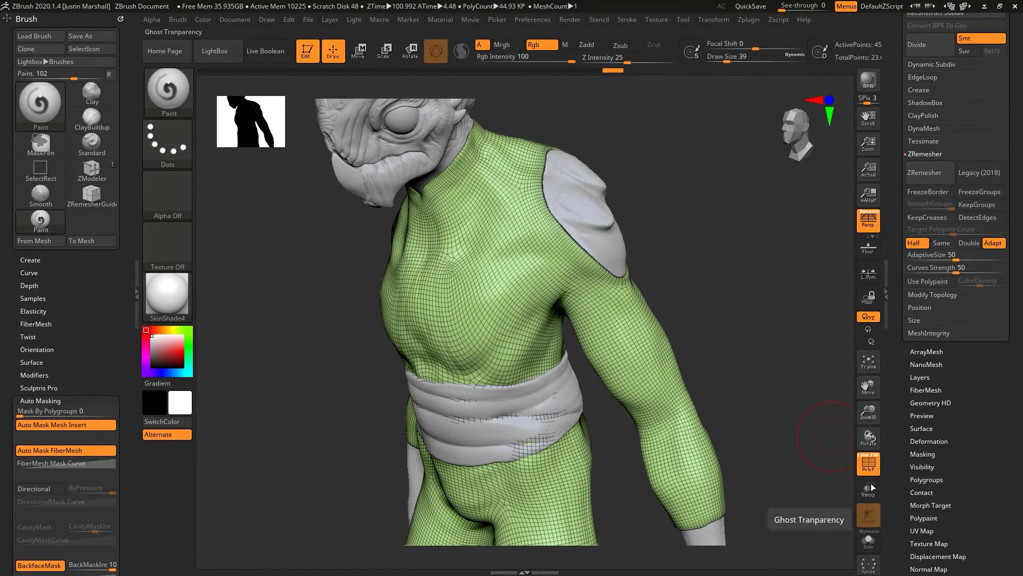
pyautogui.moveTo(734, 322)
pyautogui.mouseDown()
pyautogui.moveTo(651, 347)
pyautogui.moveTo(699, 345)
pyautogui.moveTo(695, 298)
pyautogui.moveTo(743, 336)
pyautogui.moveTo(840, 323)
pyautogui.mouseUp()
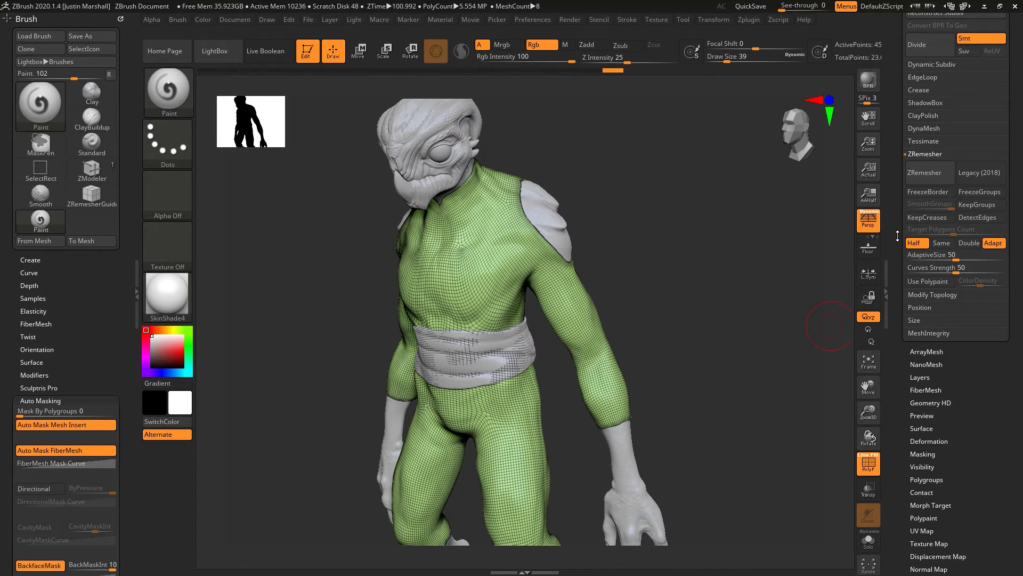
pyautogui.scroll(5, 898, 236)
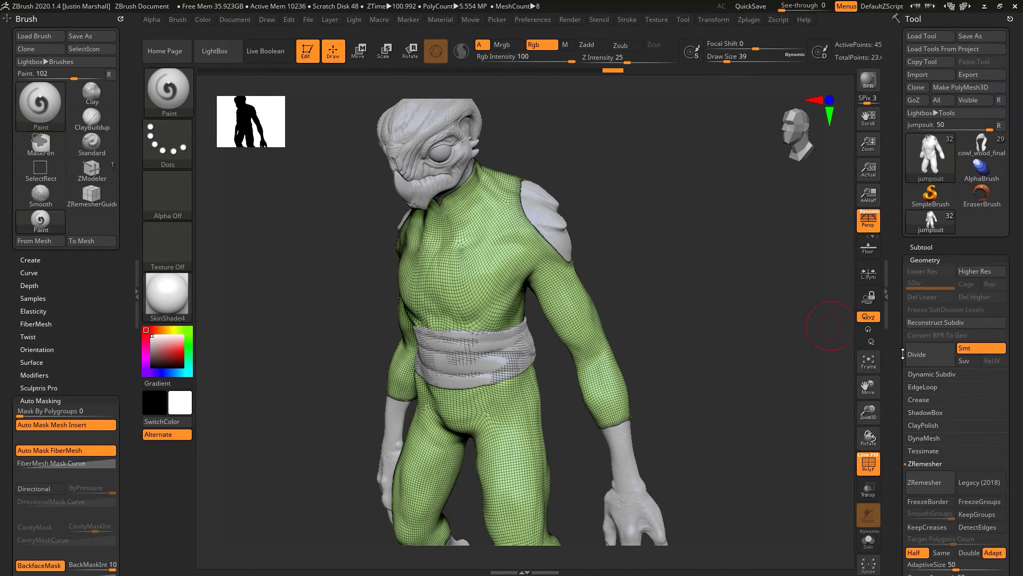
# Step: Unwrap the jumpsuit in UV Master, isolate it with Solo, and Flatten to preview its UVs
pyautogui.click(749, 20)
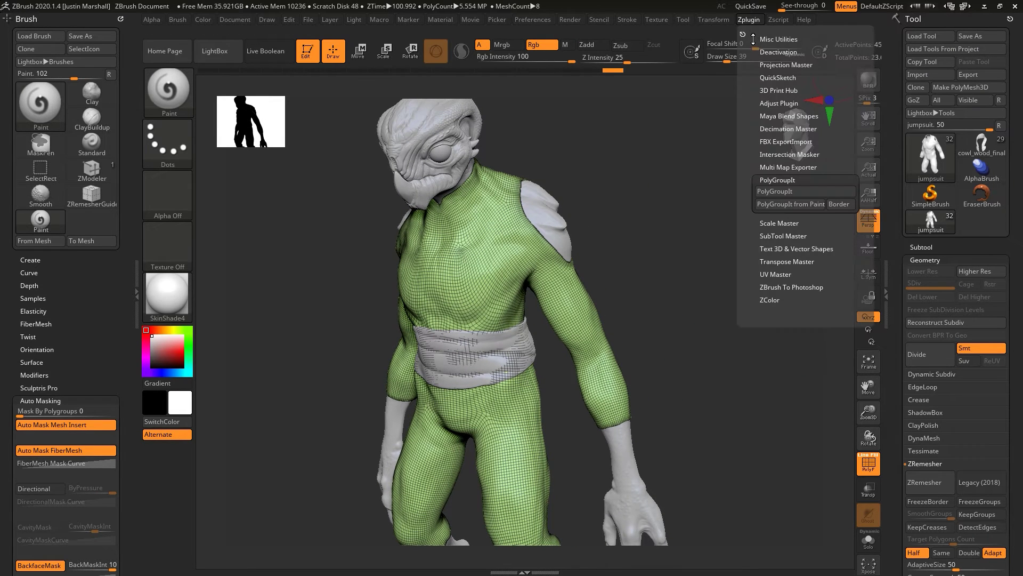
pyautogui.click(791, 191)
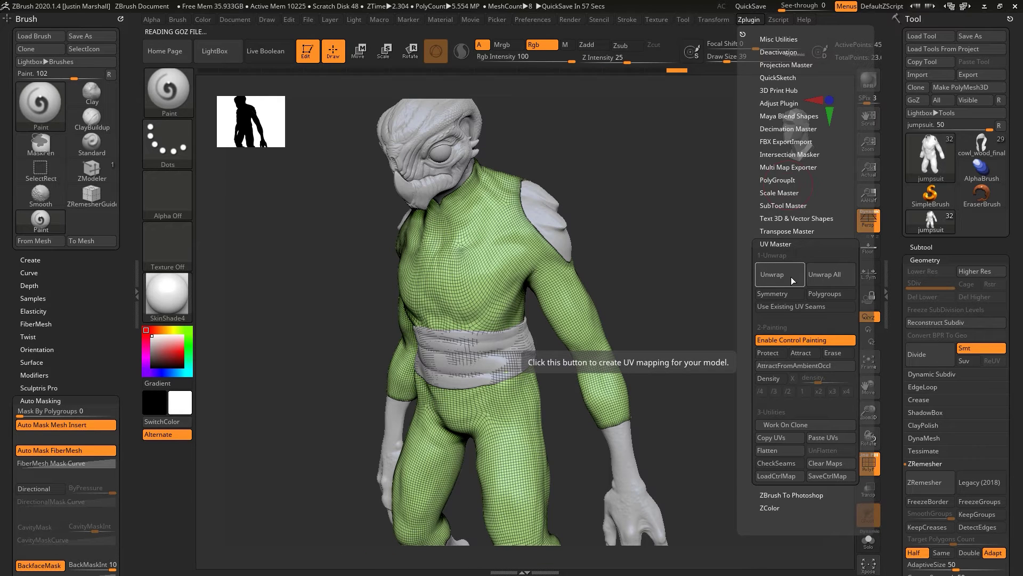
pyautogui.click(780, 278)
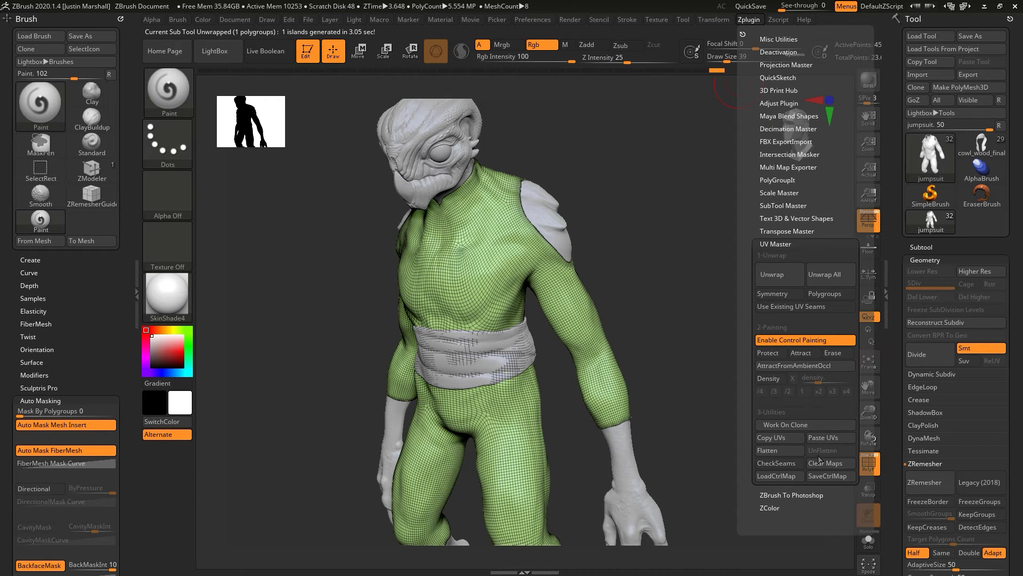
pyautogui.click(868, 539)
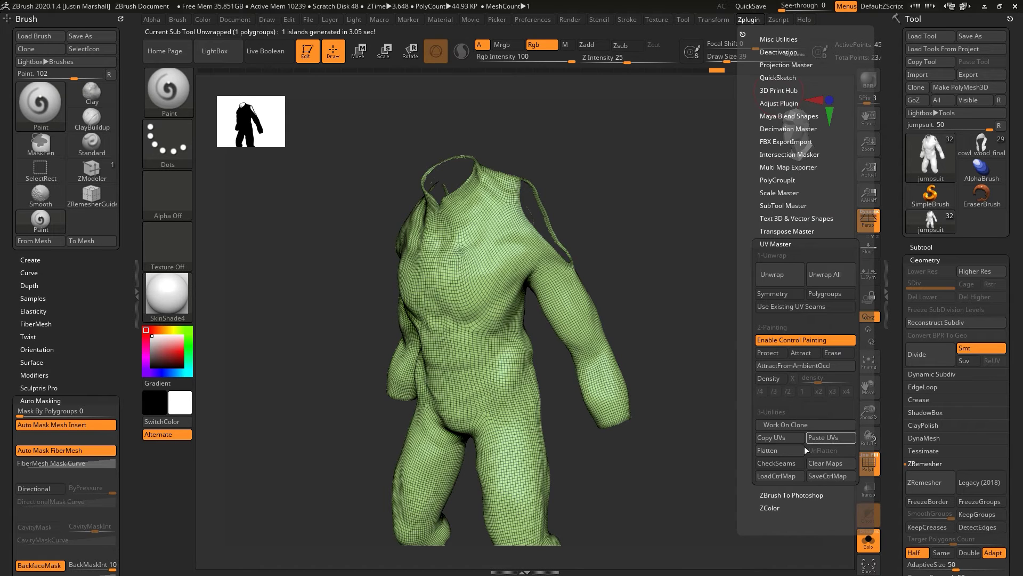
pyautogui.click(804, 449)
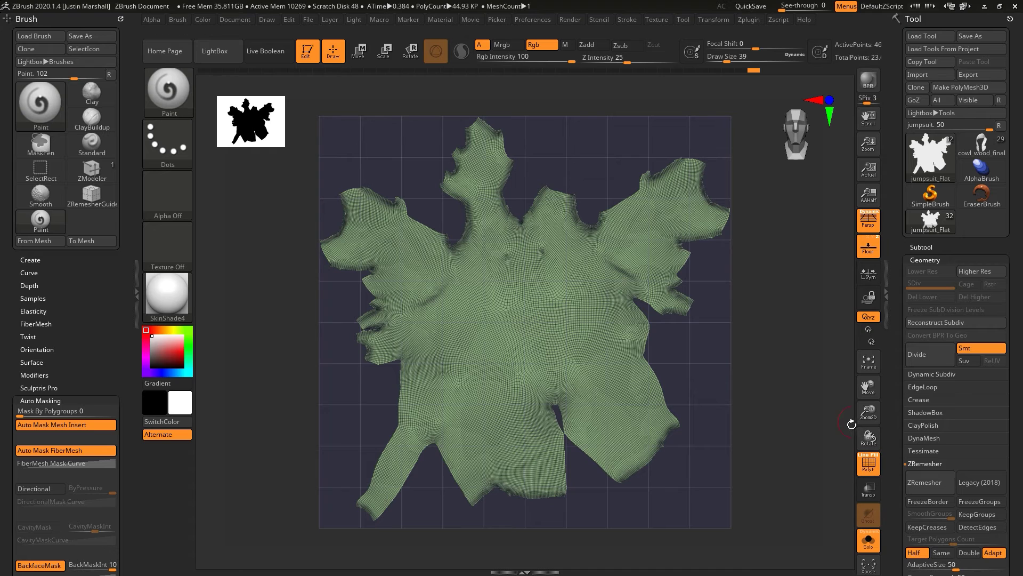
pyautogui.click(749, 19)
# Step: UnFlatten the jumpsuit back to its 3-D shape and rotate to check its front
pyautogui.click(831, 451)
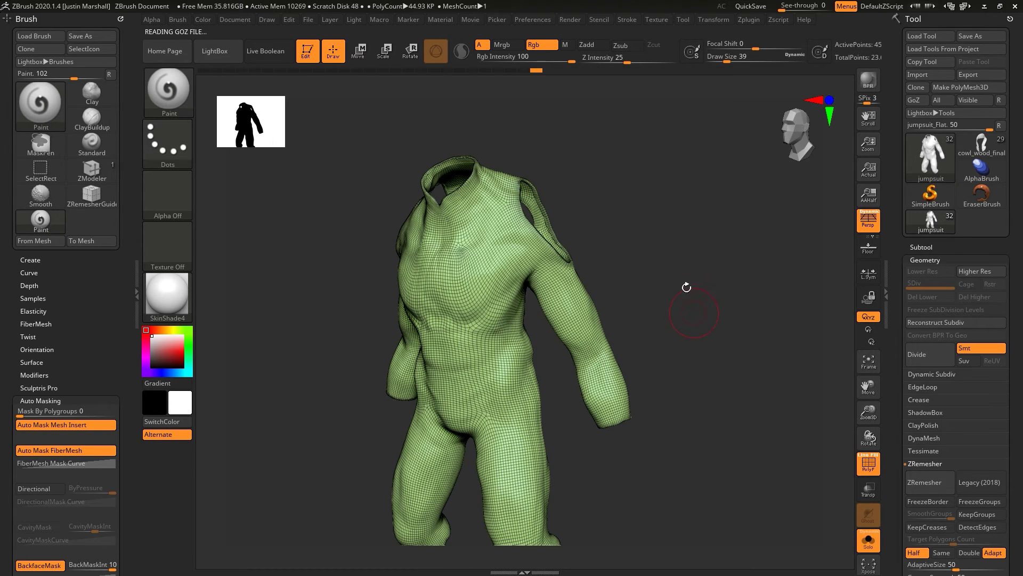
pyautogui.moveTo(652, 295)
pyautogui.mouseDown()
pyautogui.moveTo(661, 290)
pyautogui.moveTo(651, 318)
pyautogui.moveTo(532, 208)
pyautogui.moveTo(688, 282)
pyautogui.moveTo(717, 275)
pyautogui.moveTo(680, 255)
pyautogui.mouseUp()
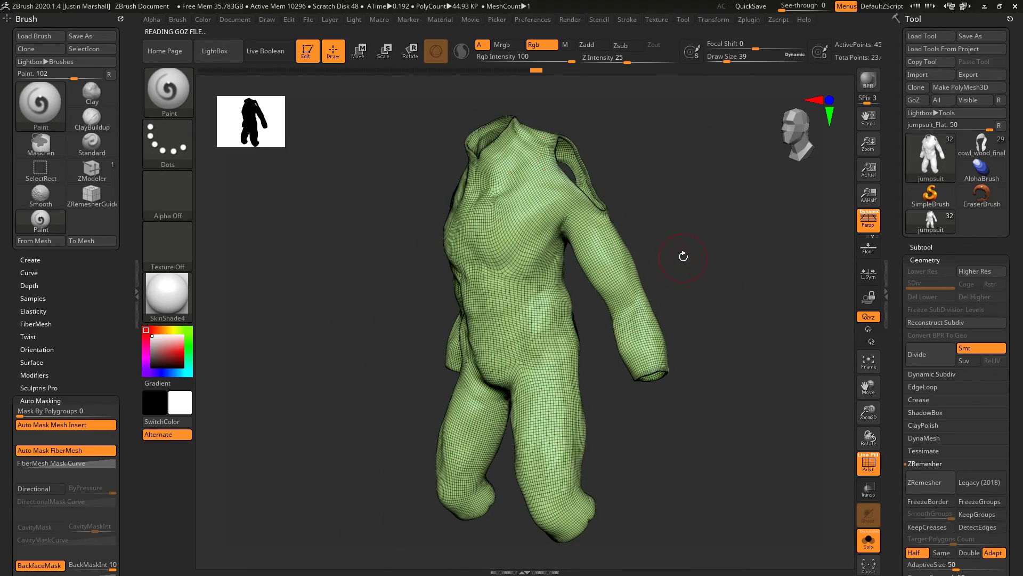
pyautogui.moveTo(624, 229); pyautogui.dragTo(803, 300)
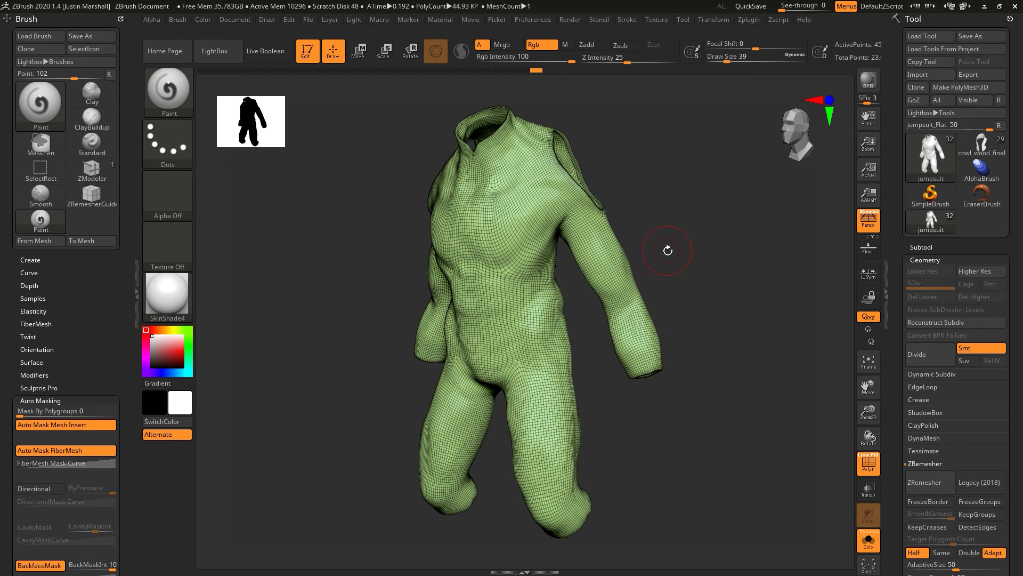